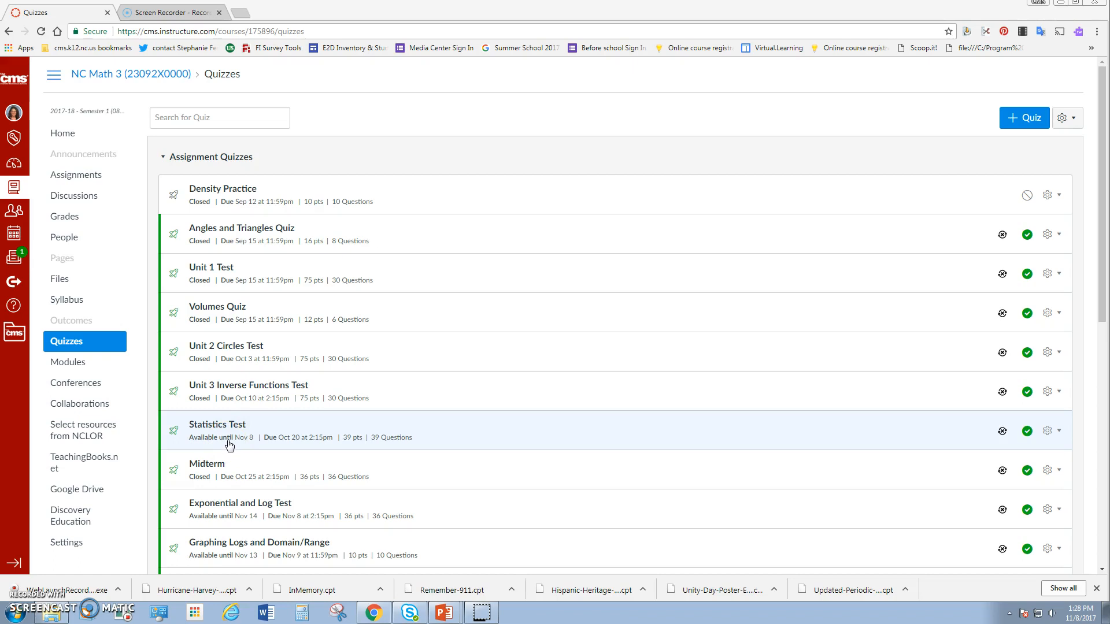
# Open the Statistics Test from the quiz list for editing
pyautogui.click(231, 444)
pyautogui.click(271, 450)
pyautogui.click(235, 426)
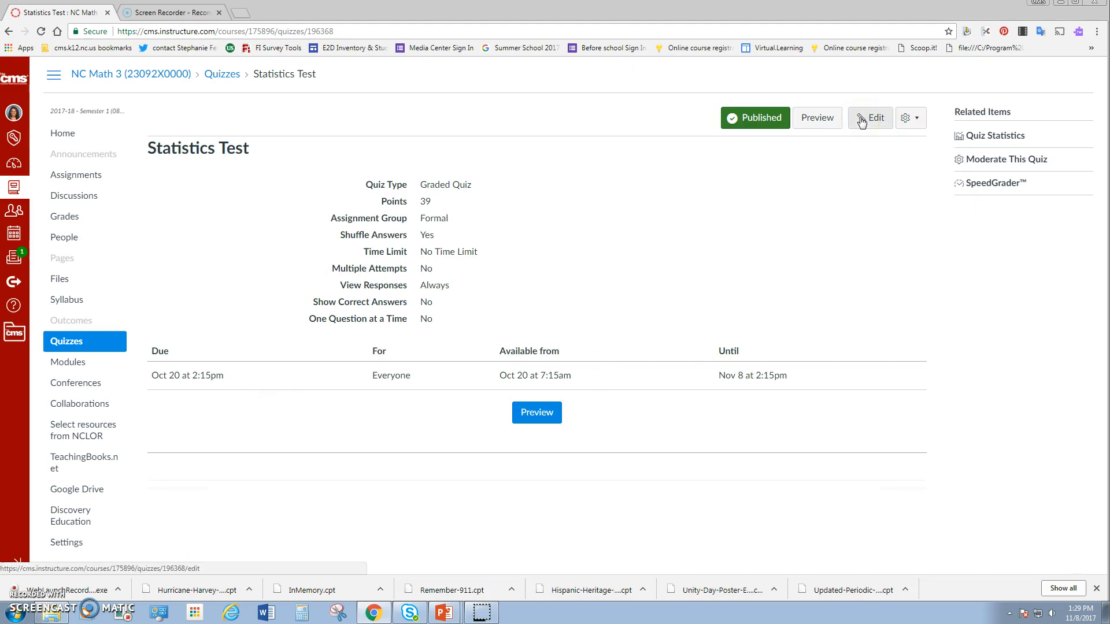
pyautogui.click(859, 128)
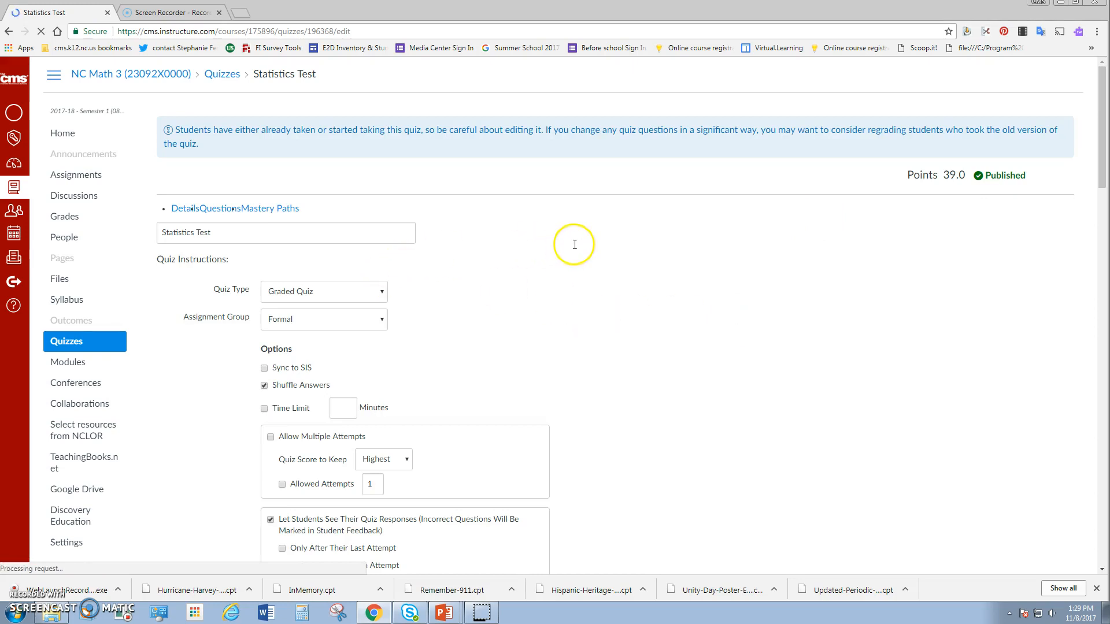
# Clear the Statistics Test's Until availability date and save the quiz
pyautogui.scroll(-1, 659, 272)
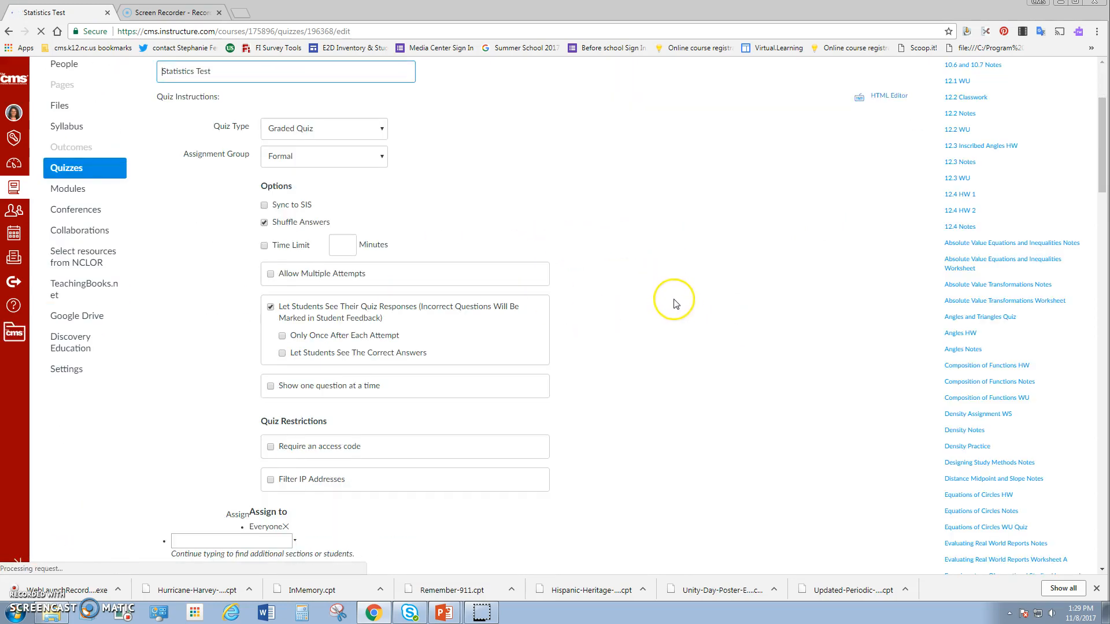
pyautogui.scroll(-4, 671, 302)
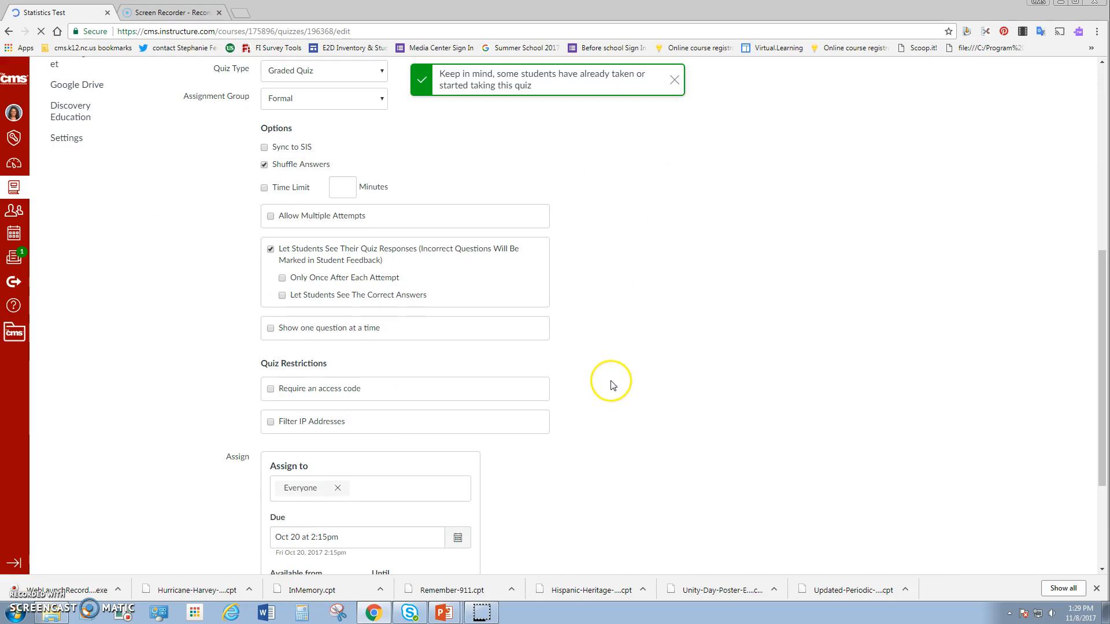
pyautogui.scroll(-2, 604, 393)
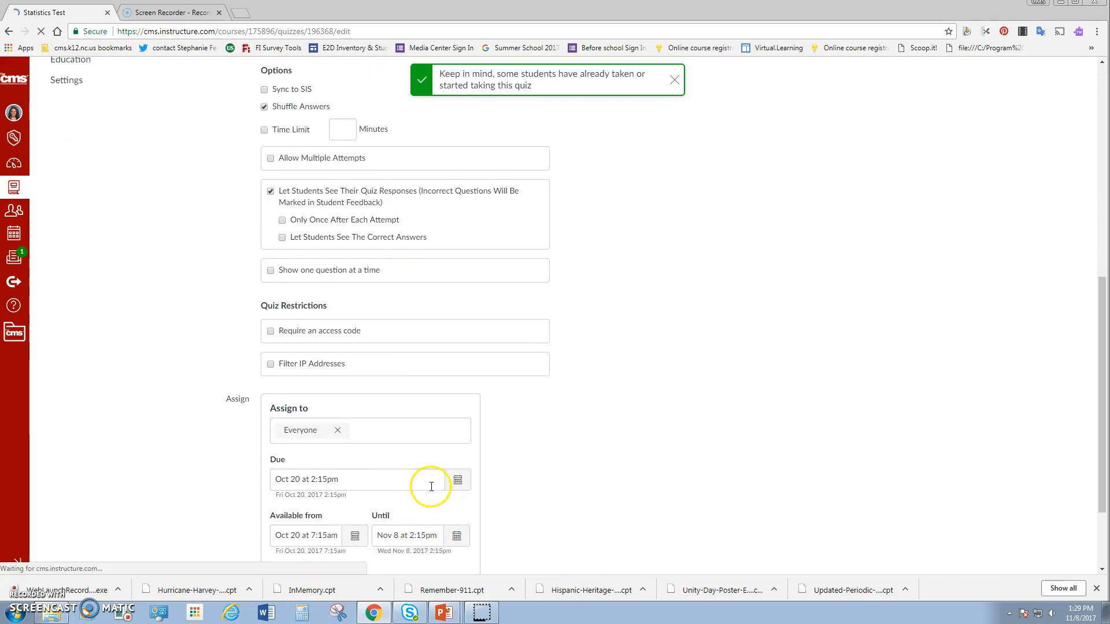
pyautogui.click(416, 527)
pyautogui.scroll(-3, 431, 509)
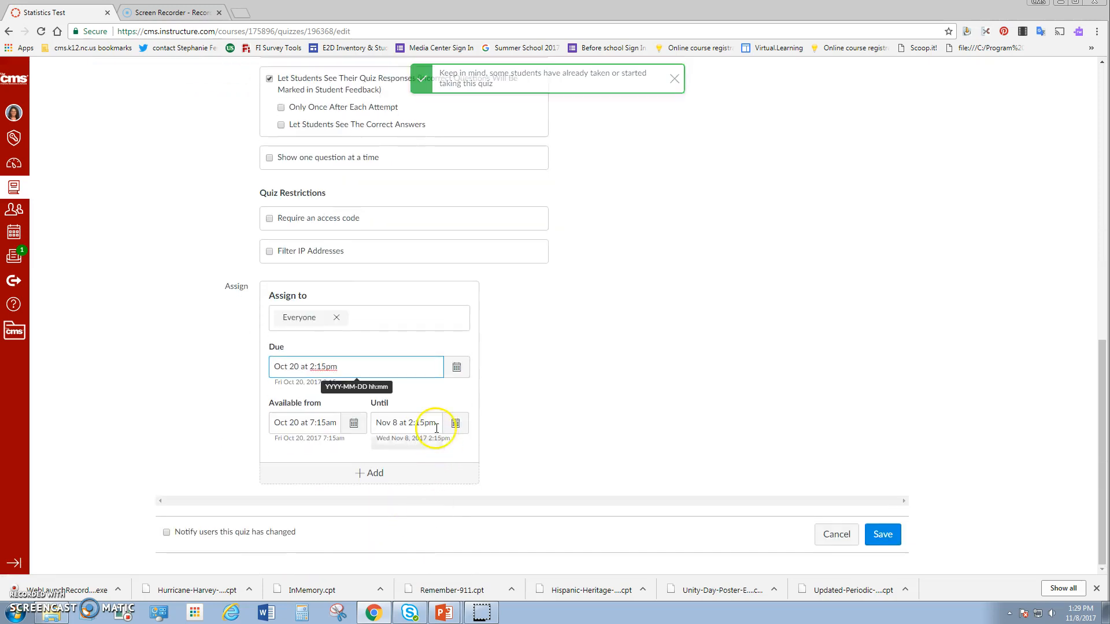
pyautogui.moveTo(427, 422); pyautogui.dragTo(375, 424)
pyautogui.press('BackSpace')
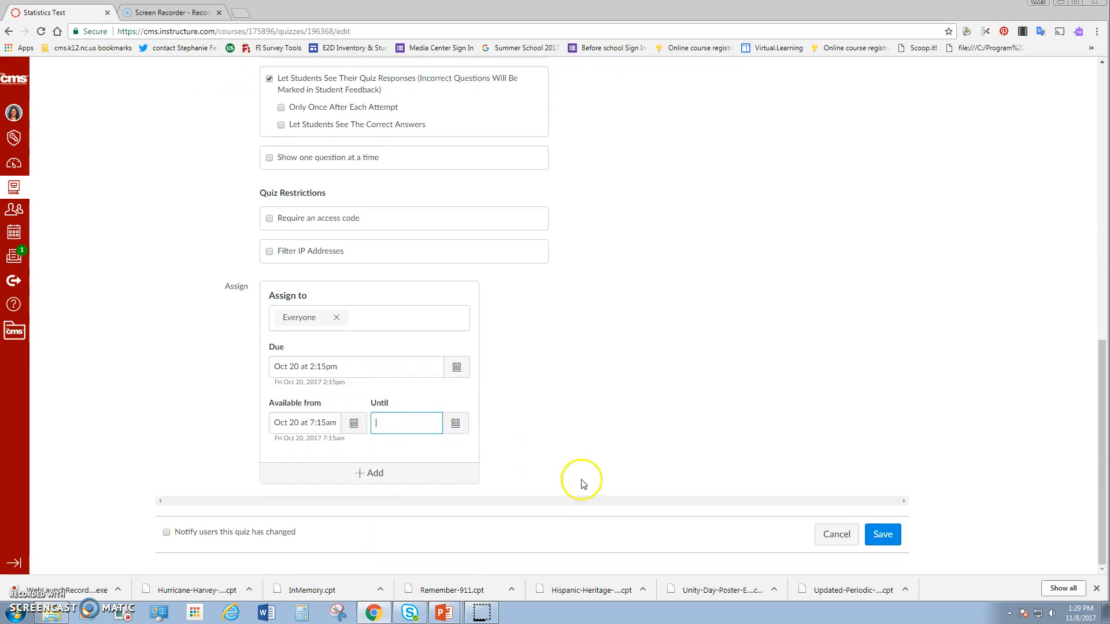
pyautogui.click(887, 537)
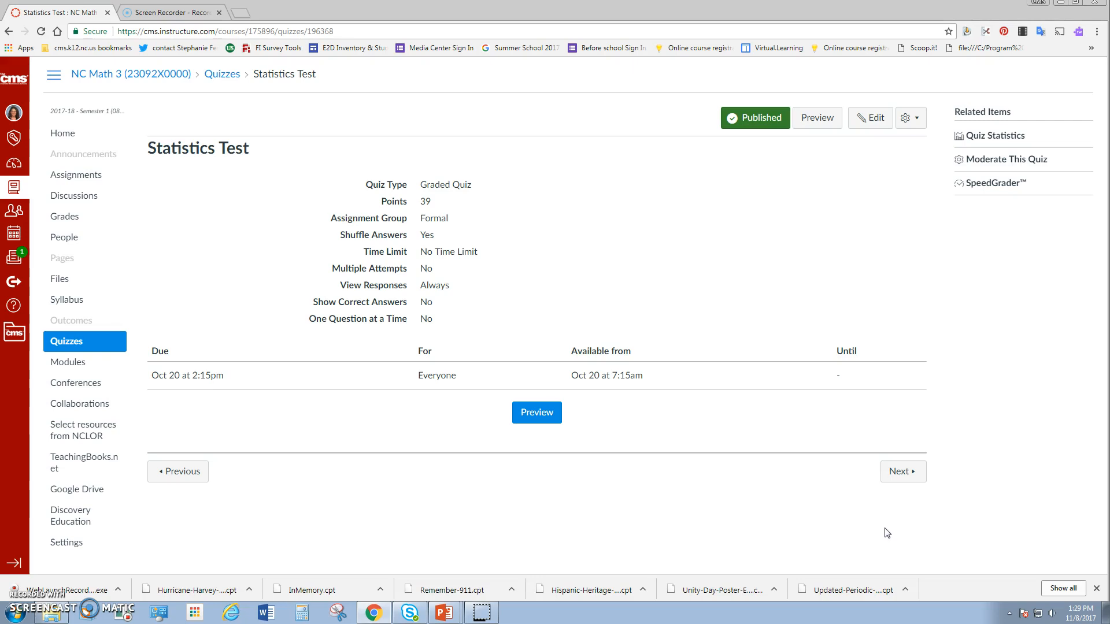
pyautogui.click(885, 526)
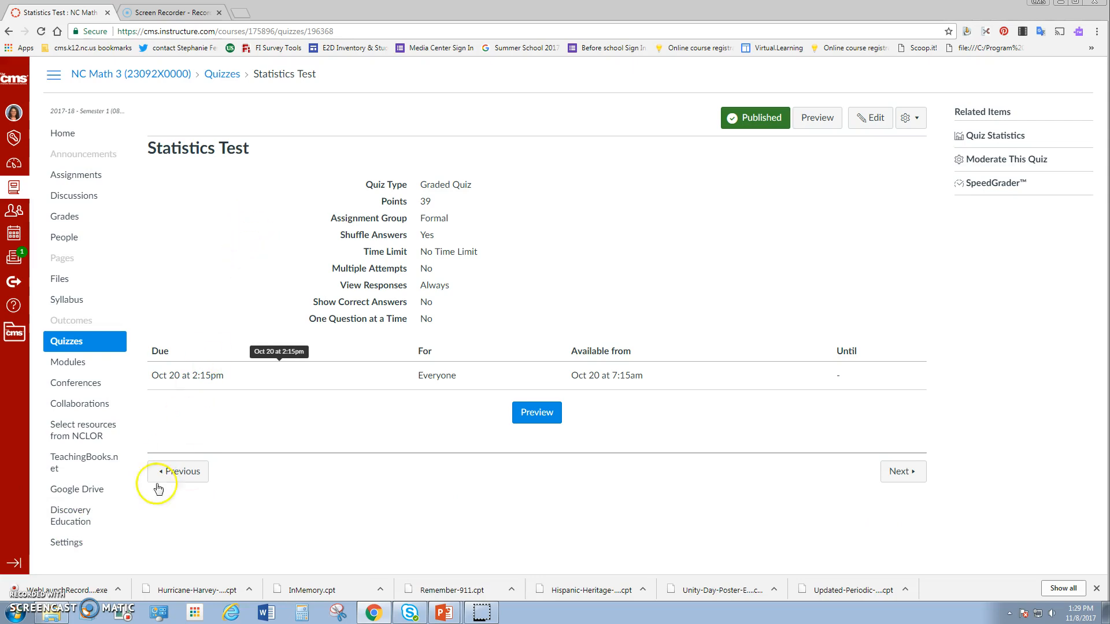
# Go to the course's content export page and set the export type to Quiz
pyautogui.click(71, 549)
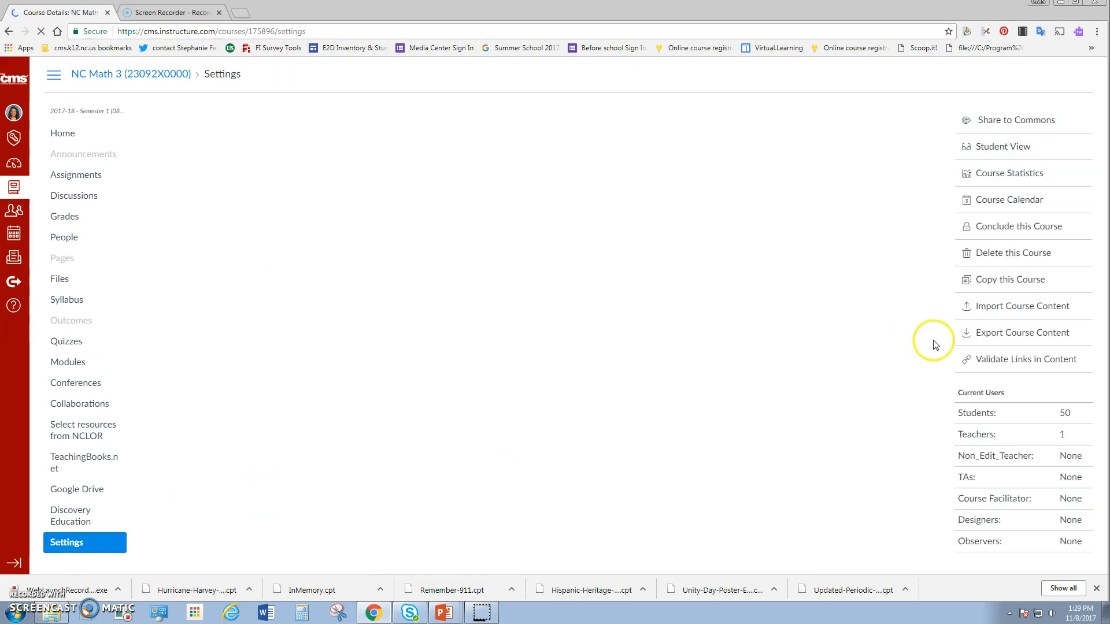
pyautogui.click(978, 335)
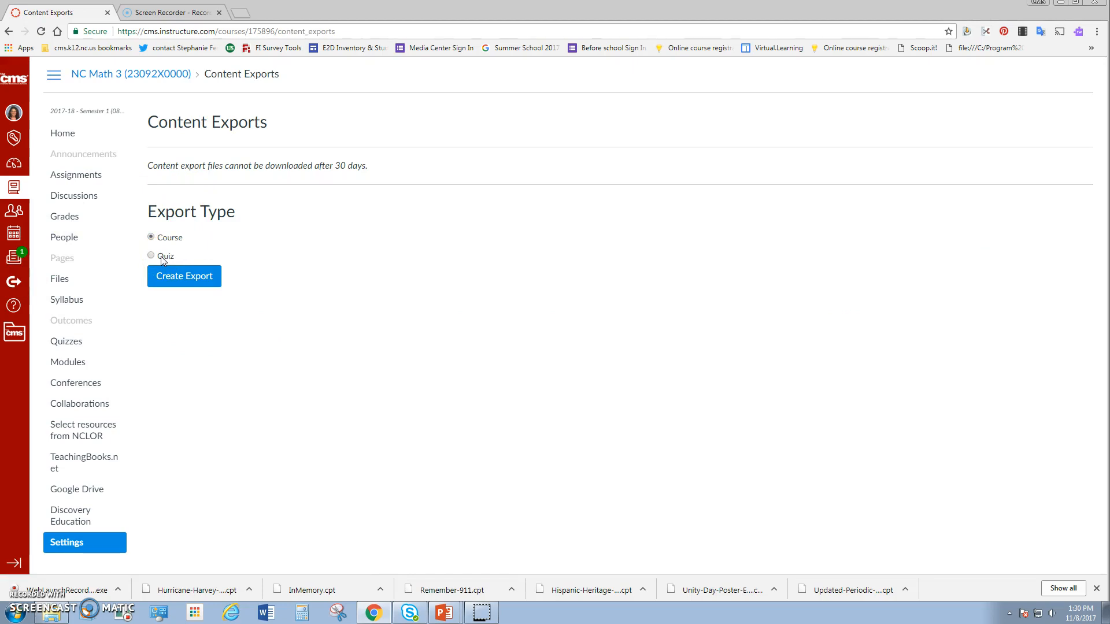
pyautogui.click(162, 257)
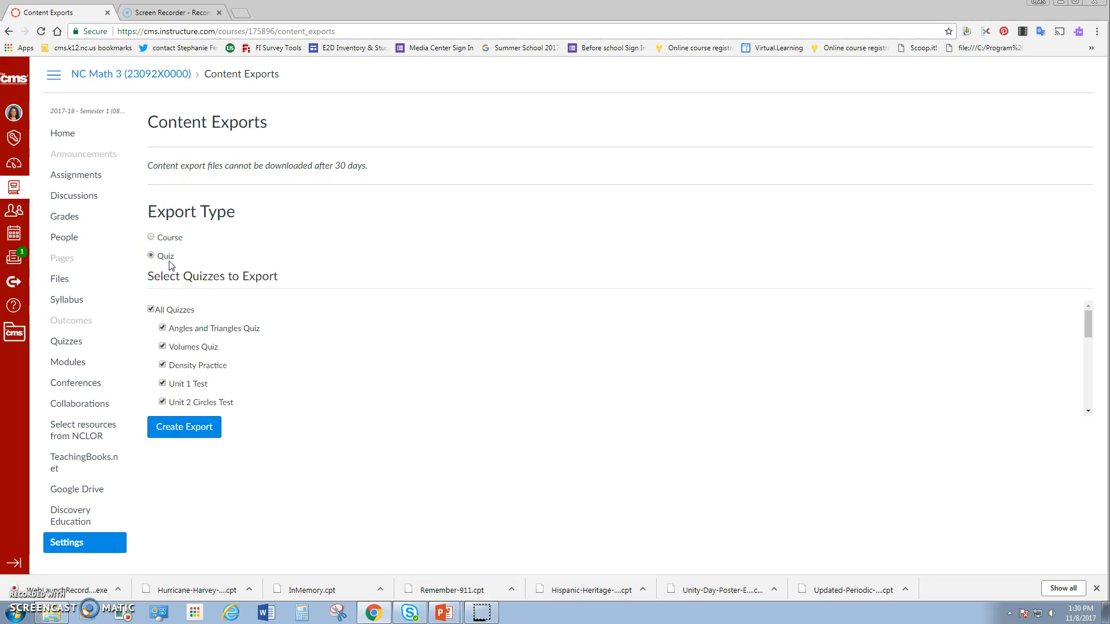
# Create an export containing only the Statistics Test quiz and download the exported zip file
pyautogui.click(150, 309)
pyautogui.scroll(-2, 185, 360)
pyautogui.scroll(-5, 185, 361)
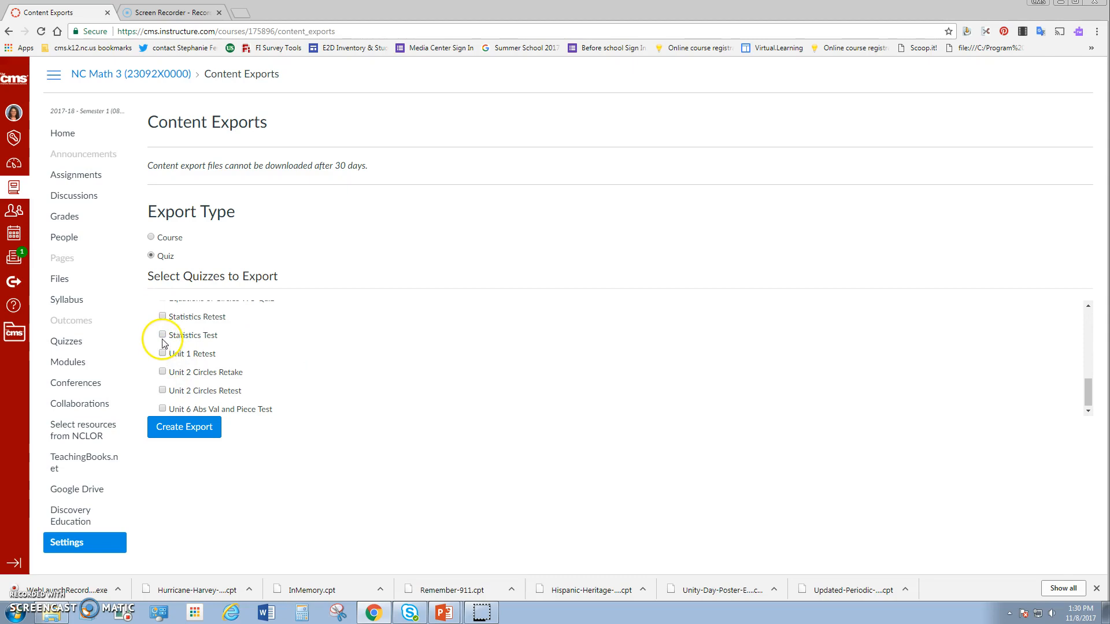
pyautogui.click(161, 335)
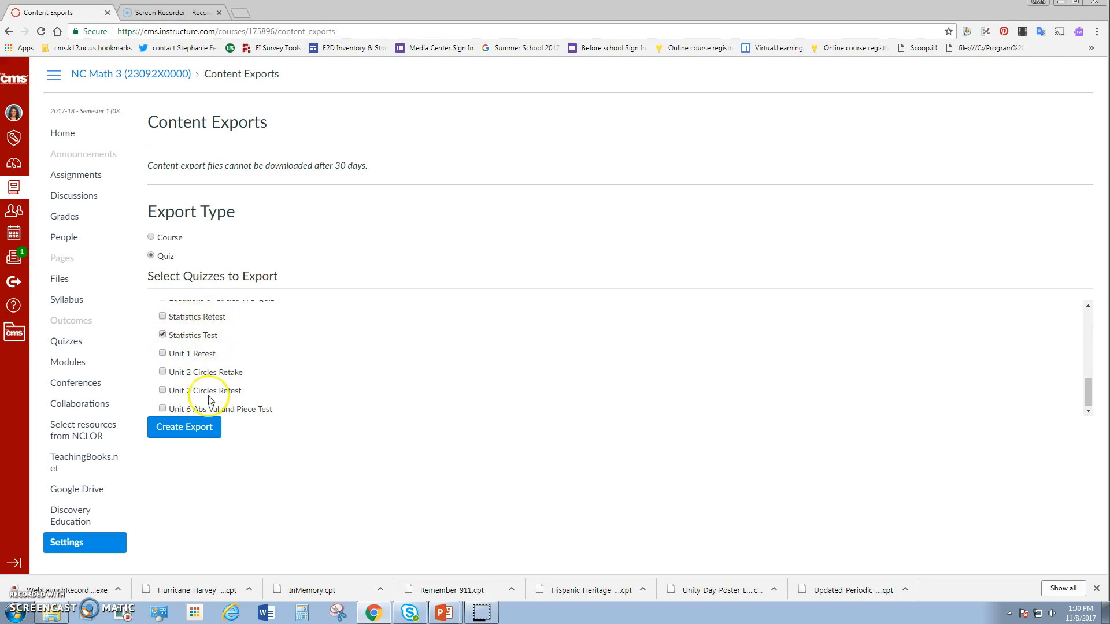
pyautogui.click(201, 428)
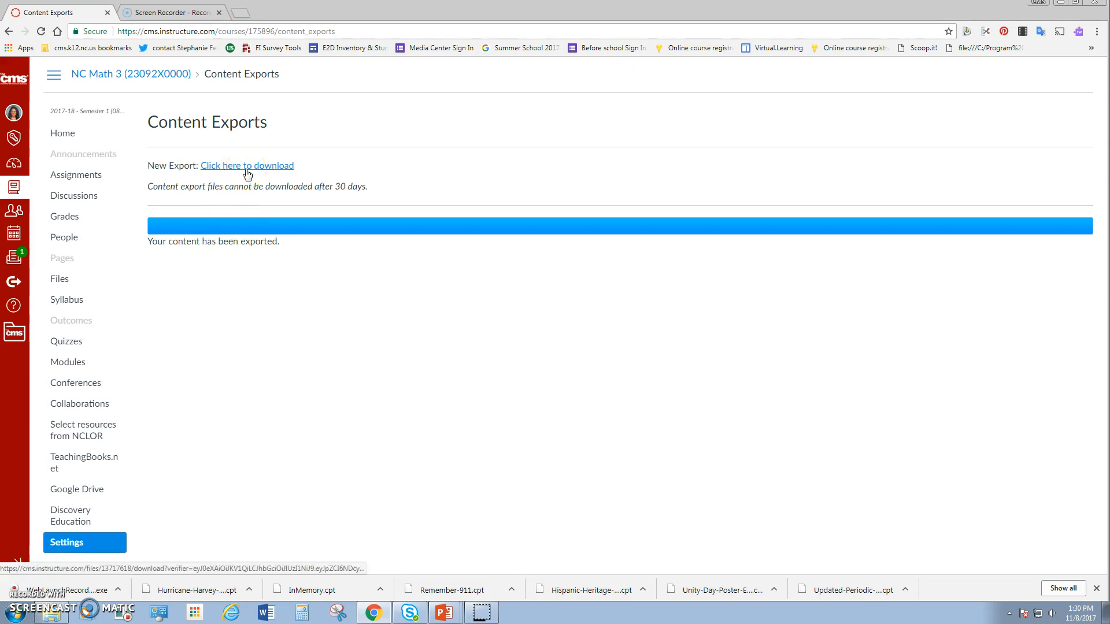
pyautogui.click(106, 590)
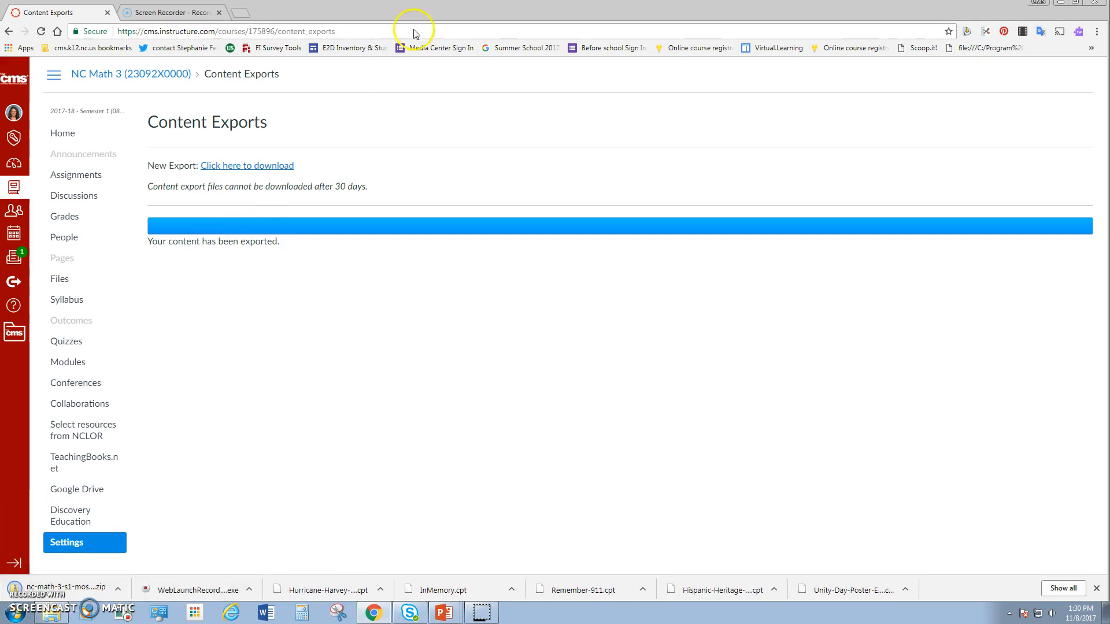
pyautogui.moveTo(433, 8); pyautogui.dragTo(463, 6)
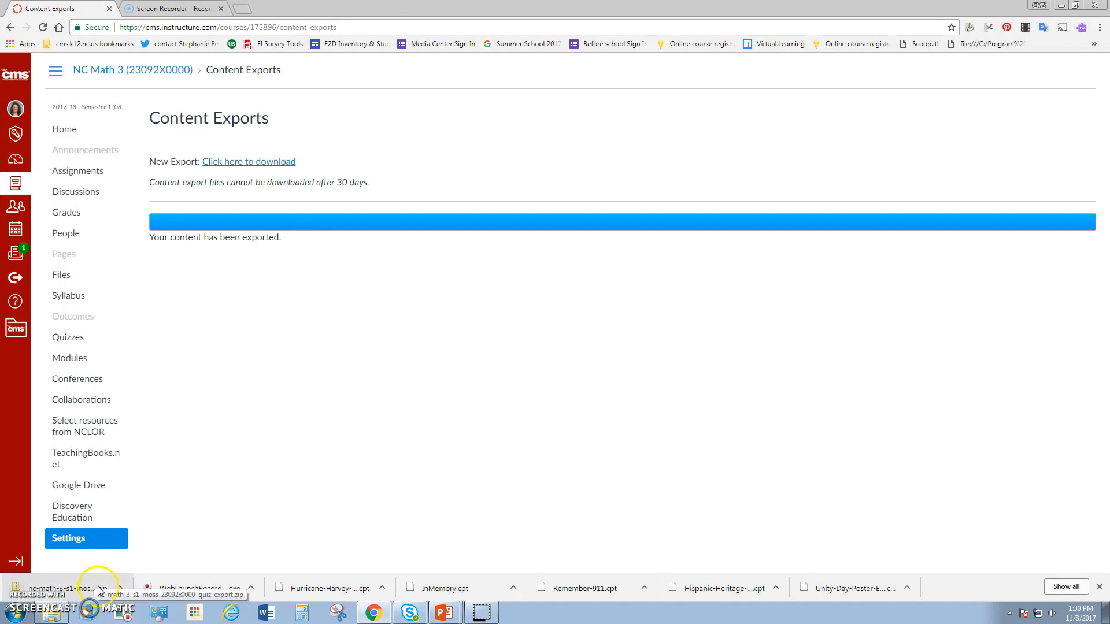
# Open the course's content import page and set the content type to Canvas Course Export Package
pyautogui.click(81, 540)
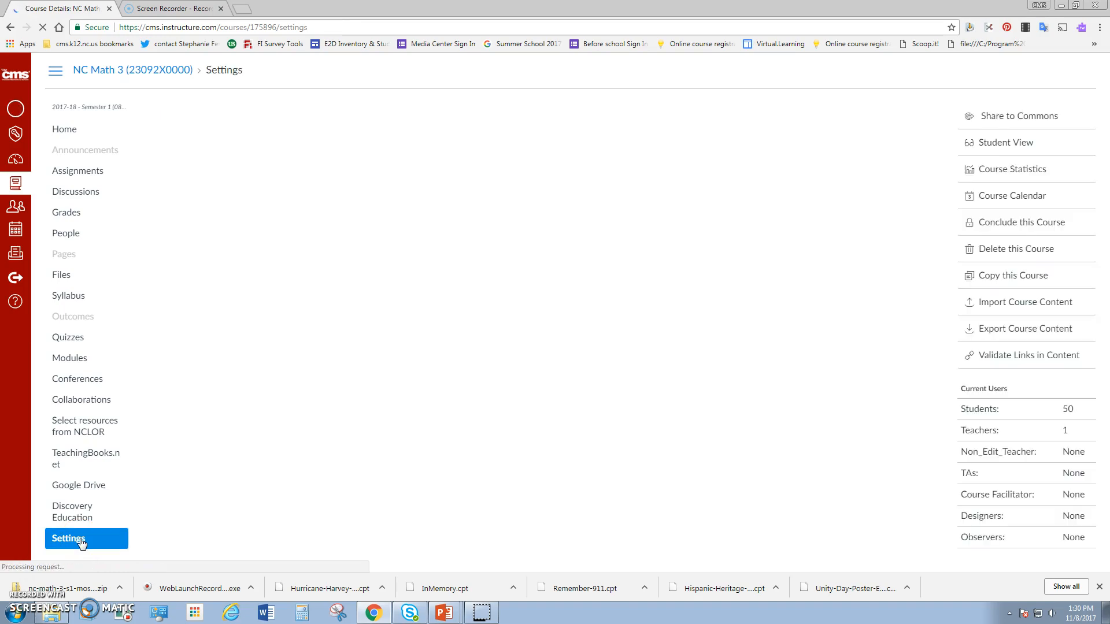
pyautogui.click(1011, 310)
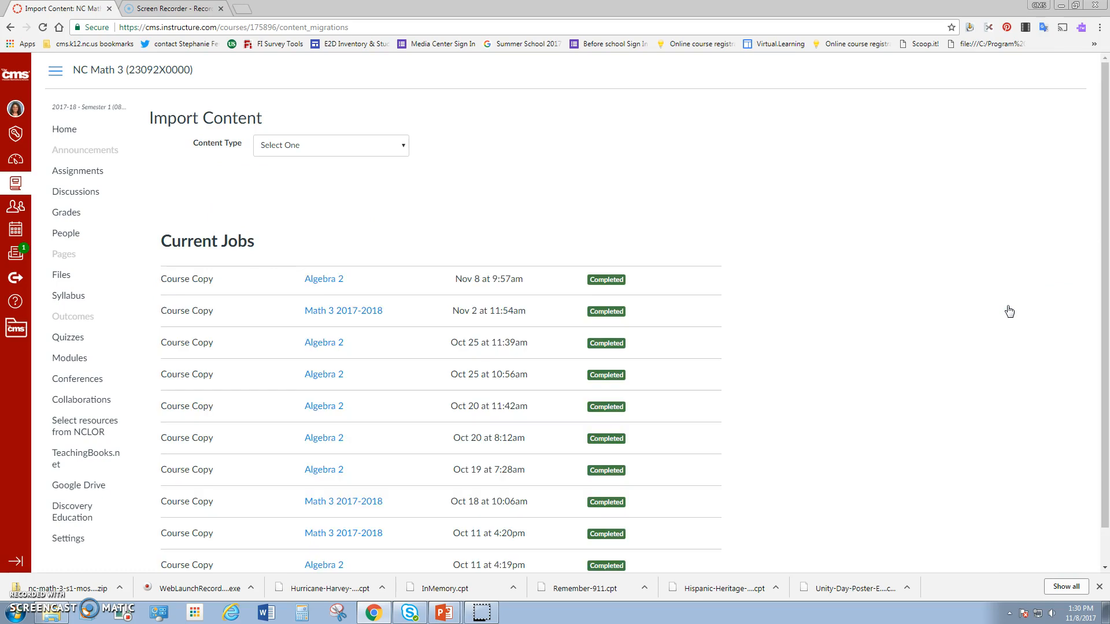
pyautogui.click(361, 144)
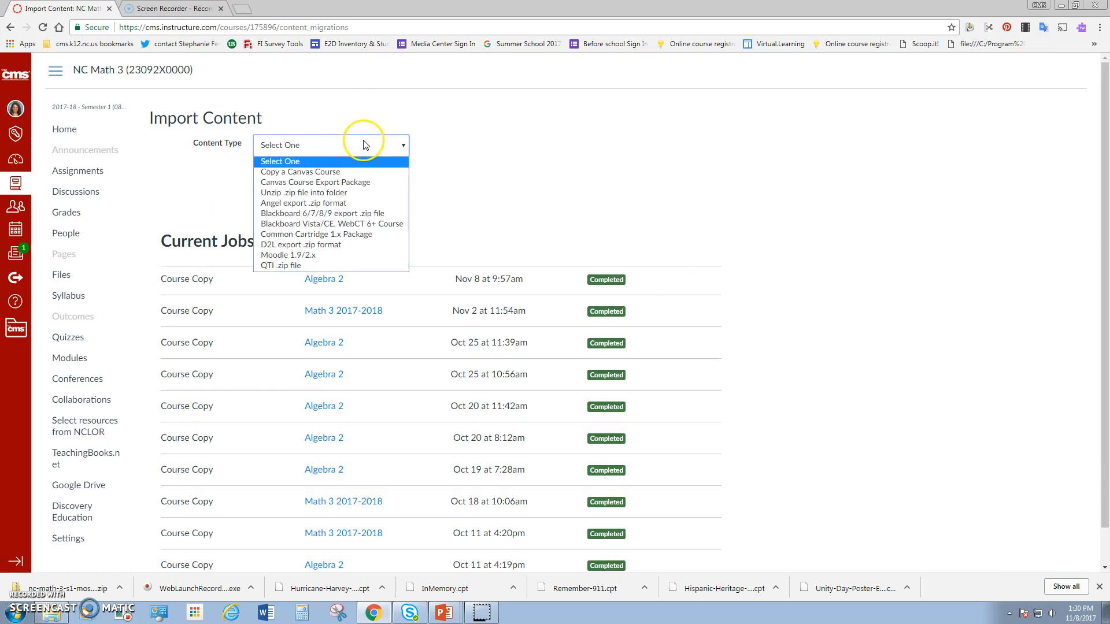
pyautogui.click(357, 182)
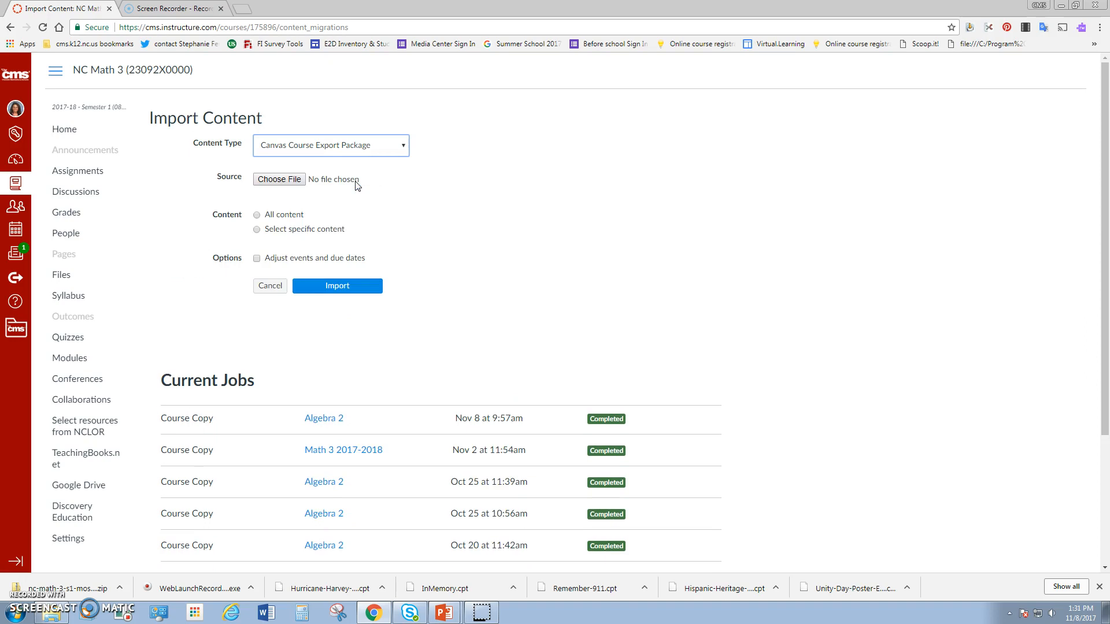
# Choose the newest nc-math-3 quiz export zip file from the Downloads folder as the import source
pyautogui.click(280, 179)
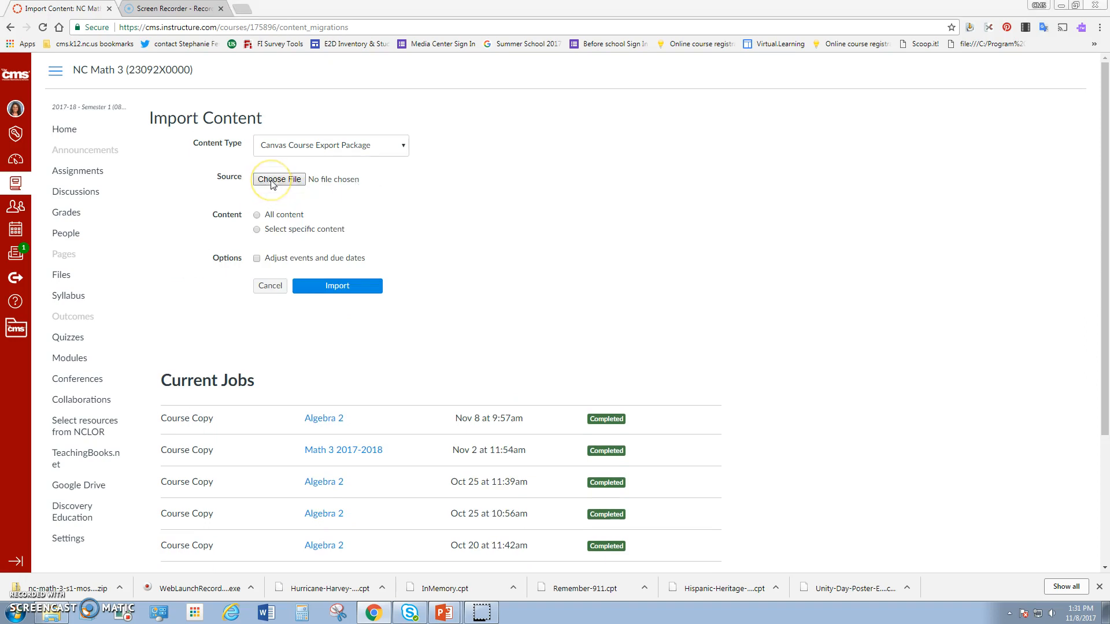
pyautogui.click(56, 124)
pyautogui.click(56, 122)
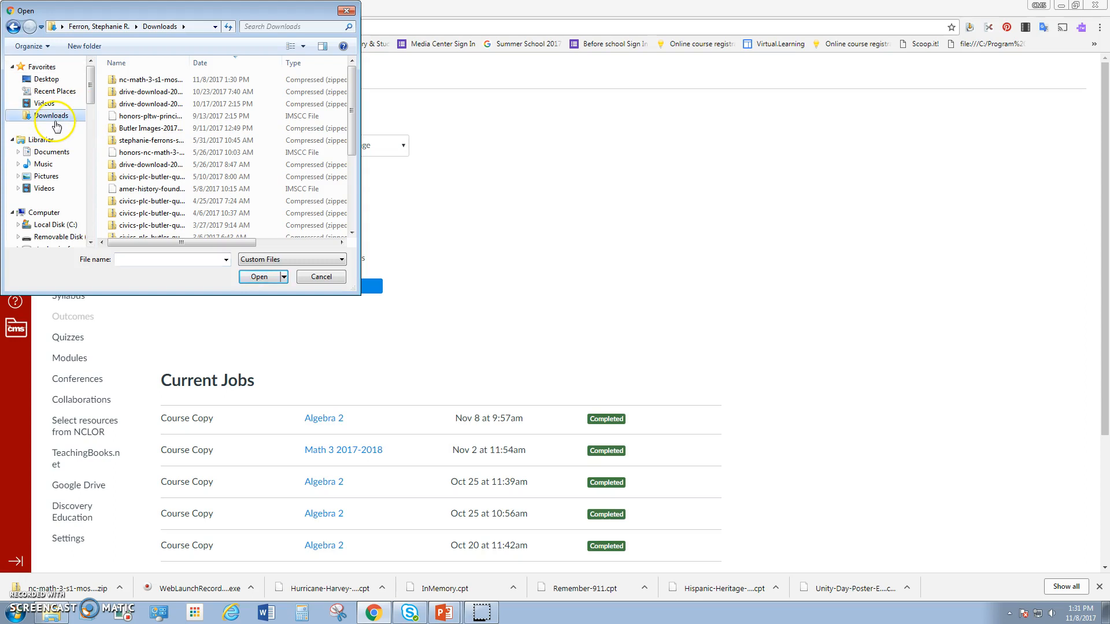
pyautogui.click(113, 81)
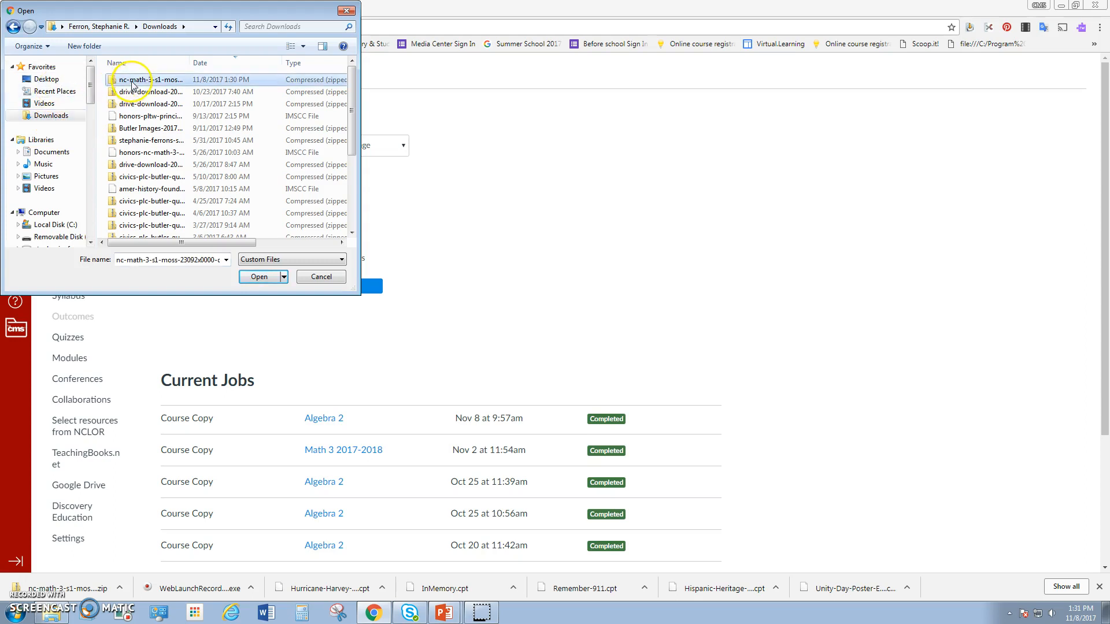
pyautogui.click(258, 277)
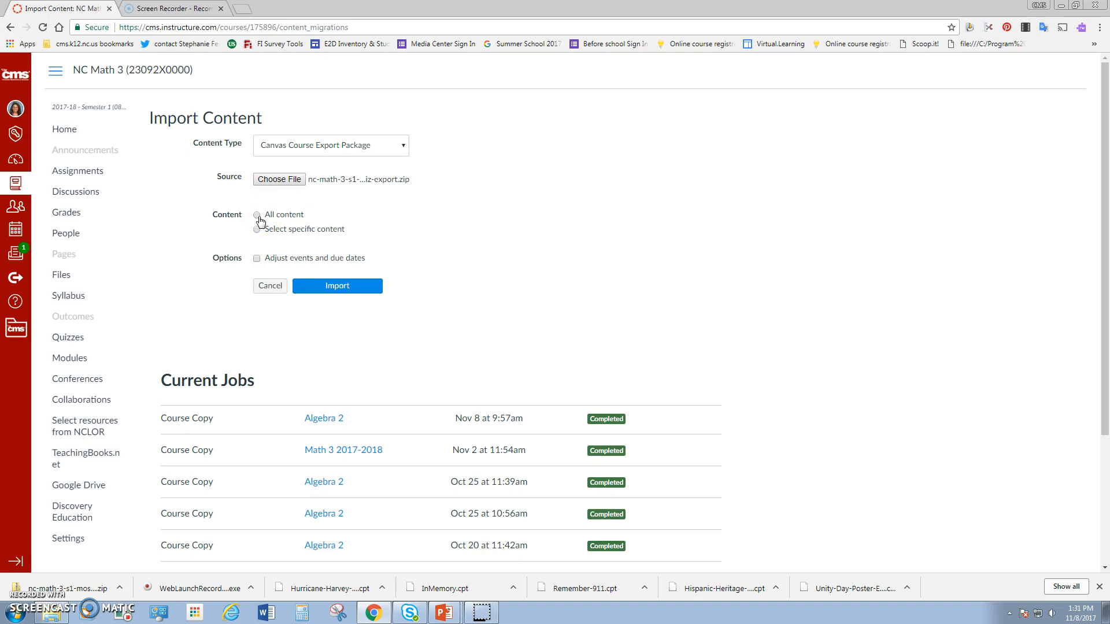
# Set the import to include all content and adjust events and due dates with the Remove dates option
pyautogui.click(259, 218)
pyautogui.click(257, 259)
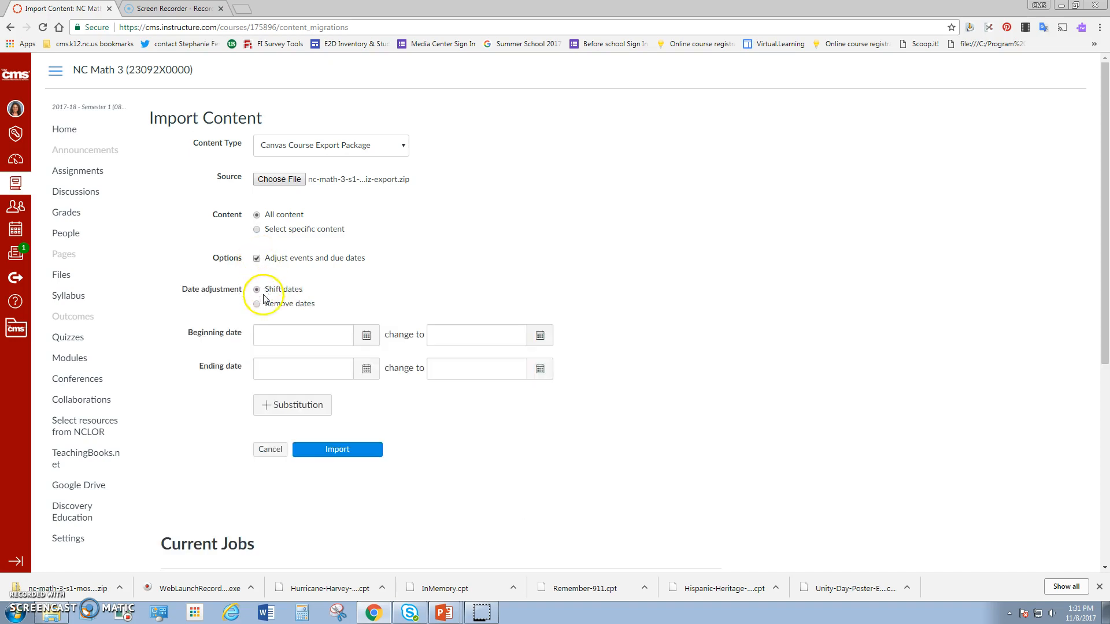
pyautogui.click(258, 305)
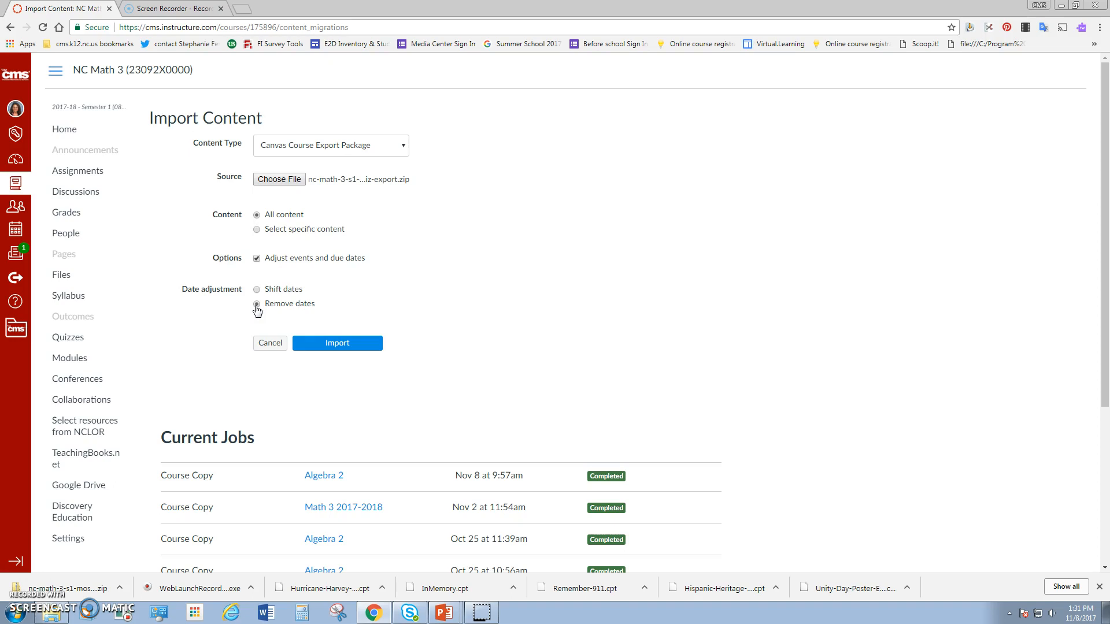
pyautogui.click(256, 304)
pyautogui.click(342, 374)
# Return to the course's quiz list and look through the quizzes further down
pyautogui.click(67, 338)
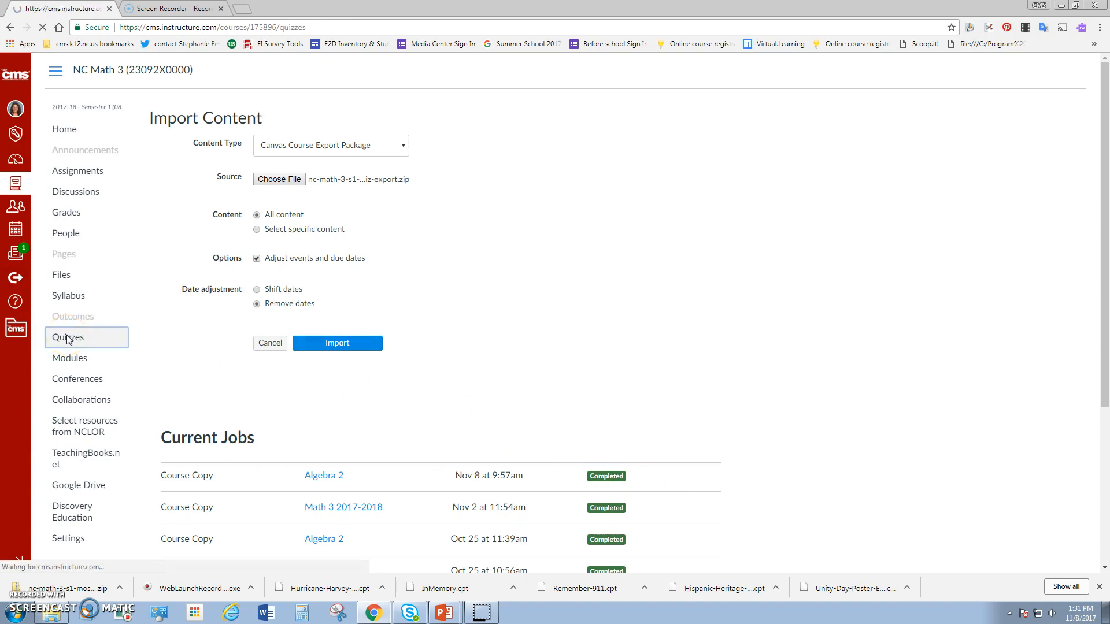
pyautogui.click(118, 339)
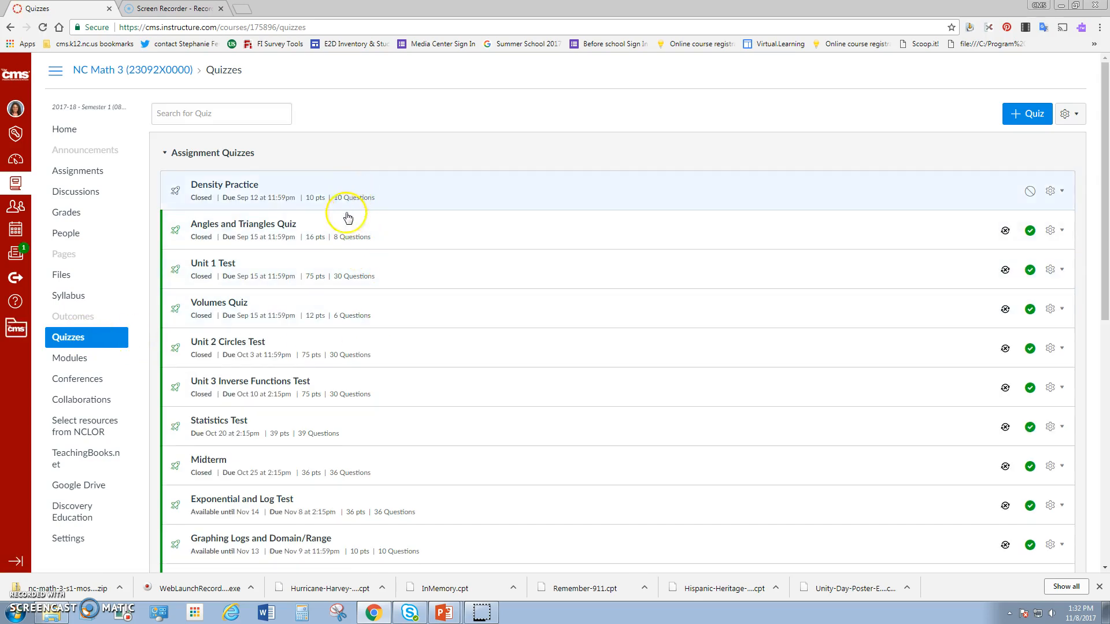
pyautogui.scroll(-7, 347, 217)
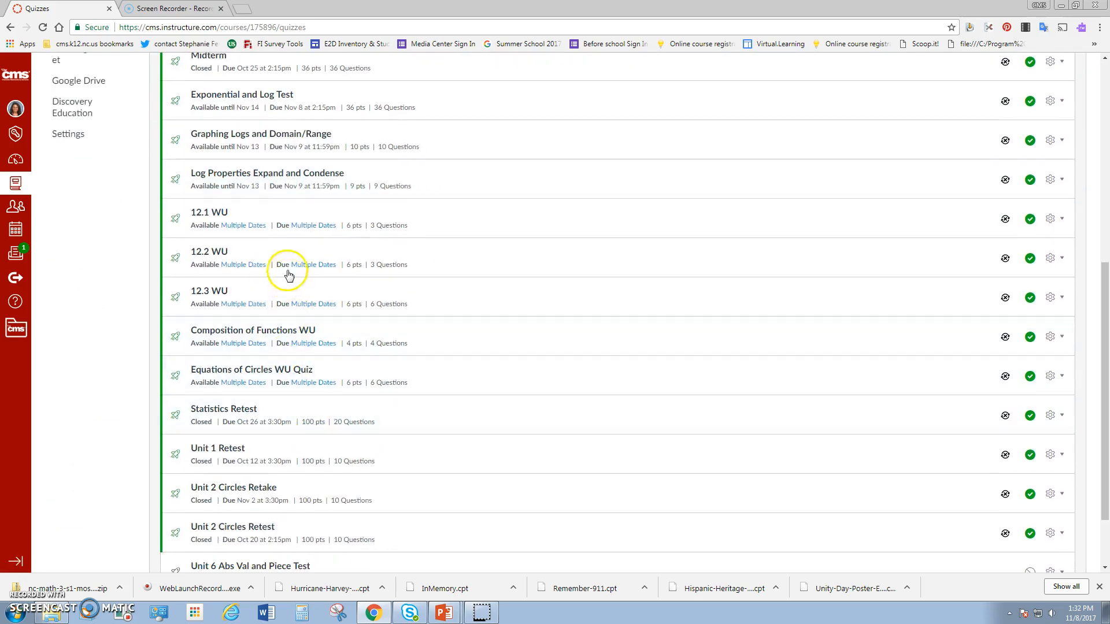